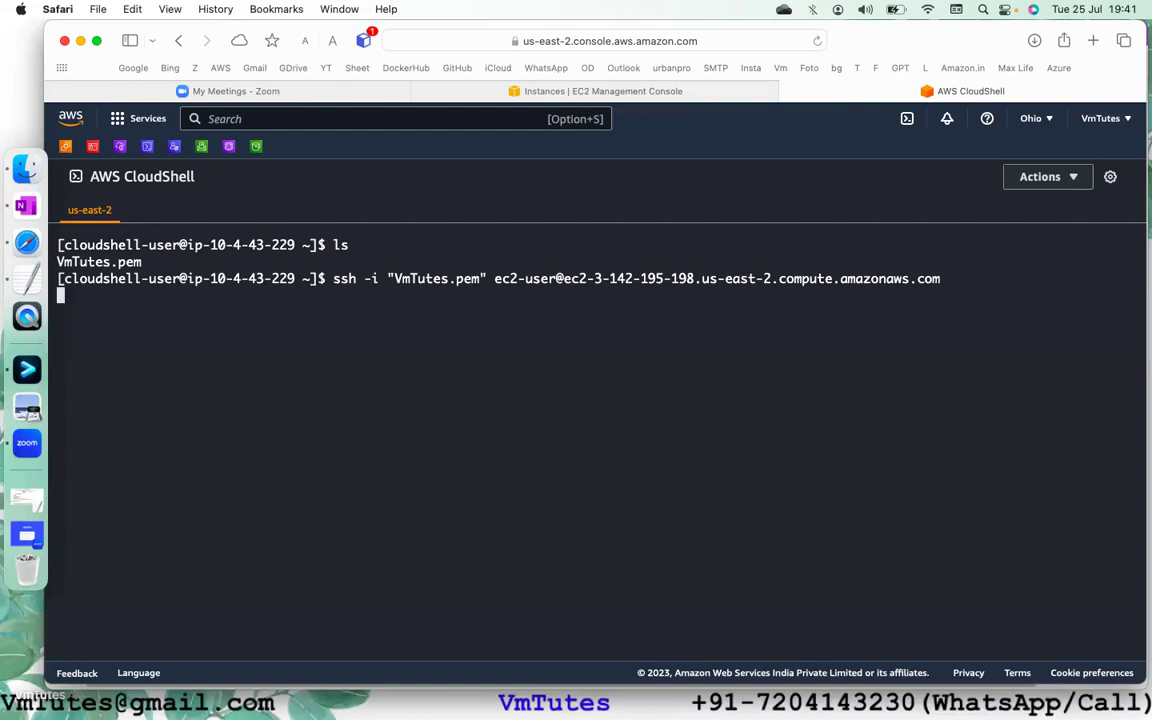
Reboot the S39-Docker instance from the EC2 instances list and dismiss the notification.
click(598, 95)
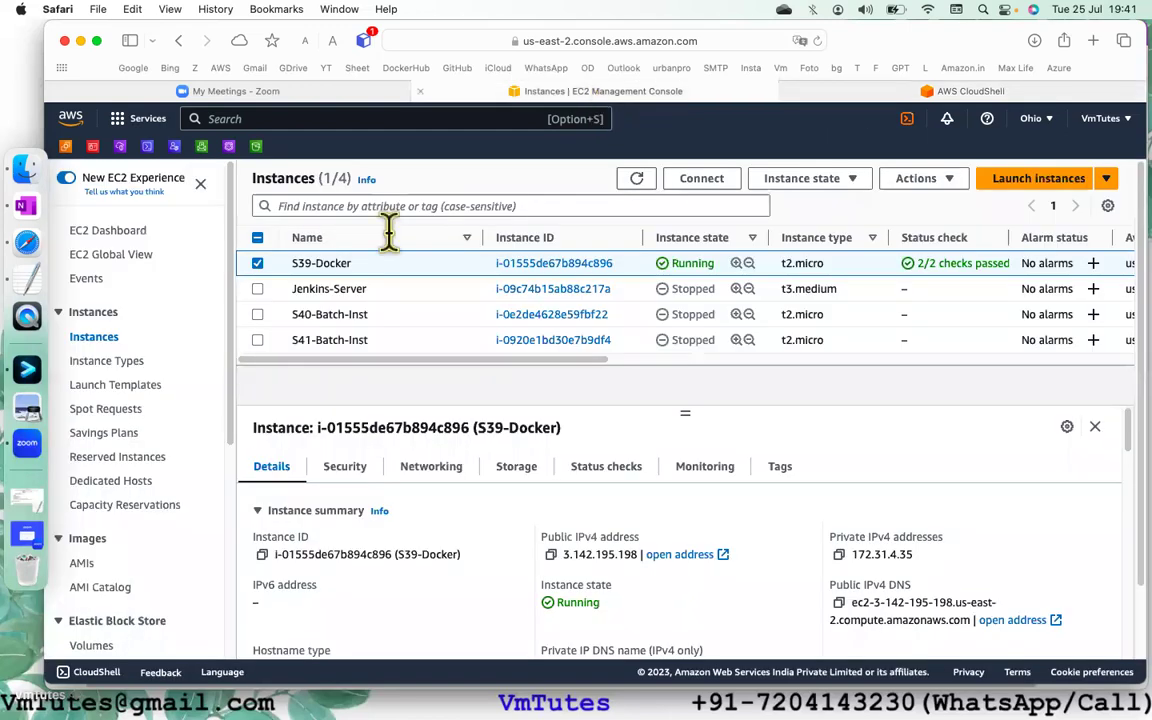
click(258, 268)
click(258, 270)
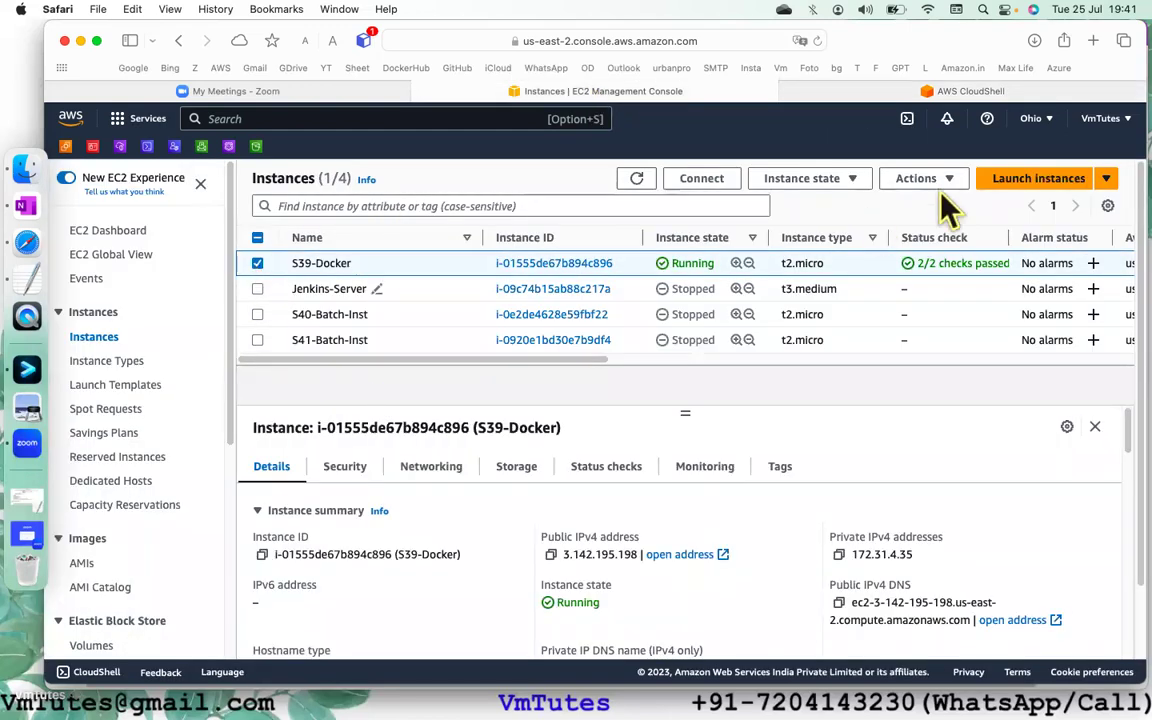
click(841, 185)
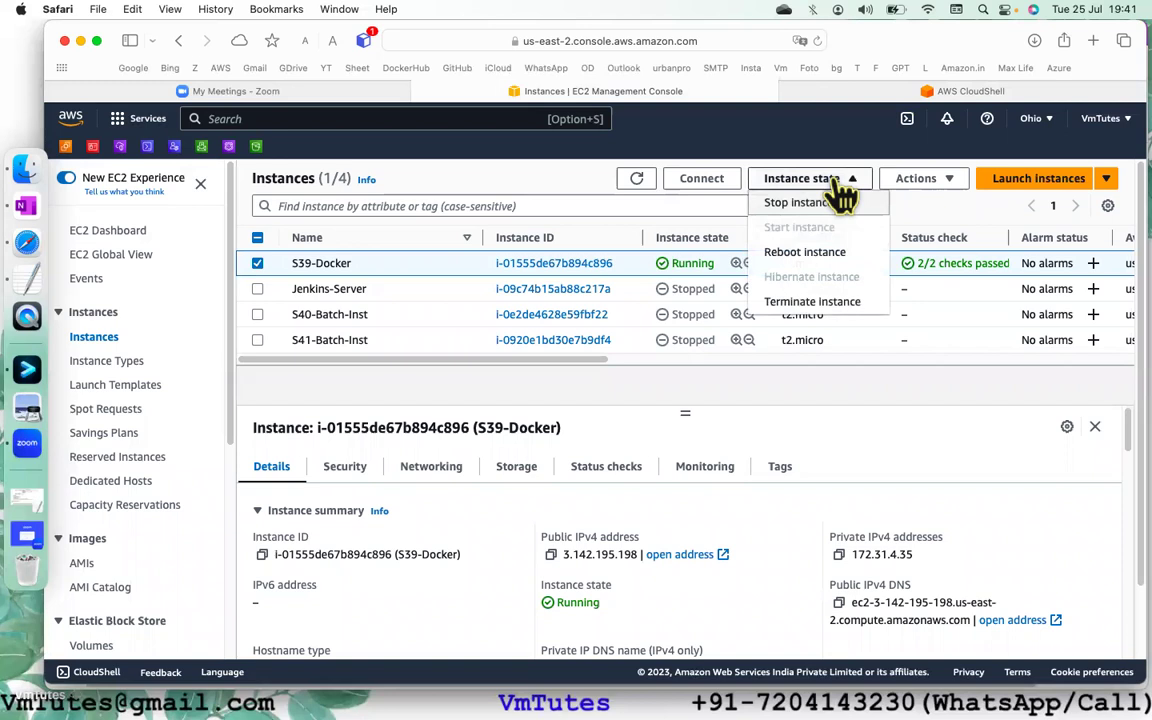
click(815, 258)
click(880, 482)
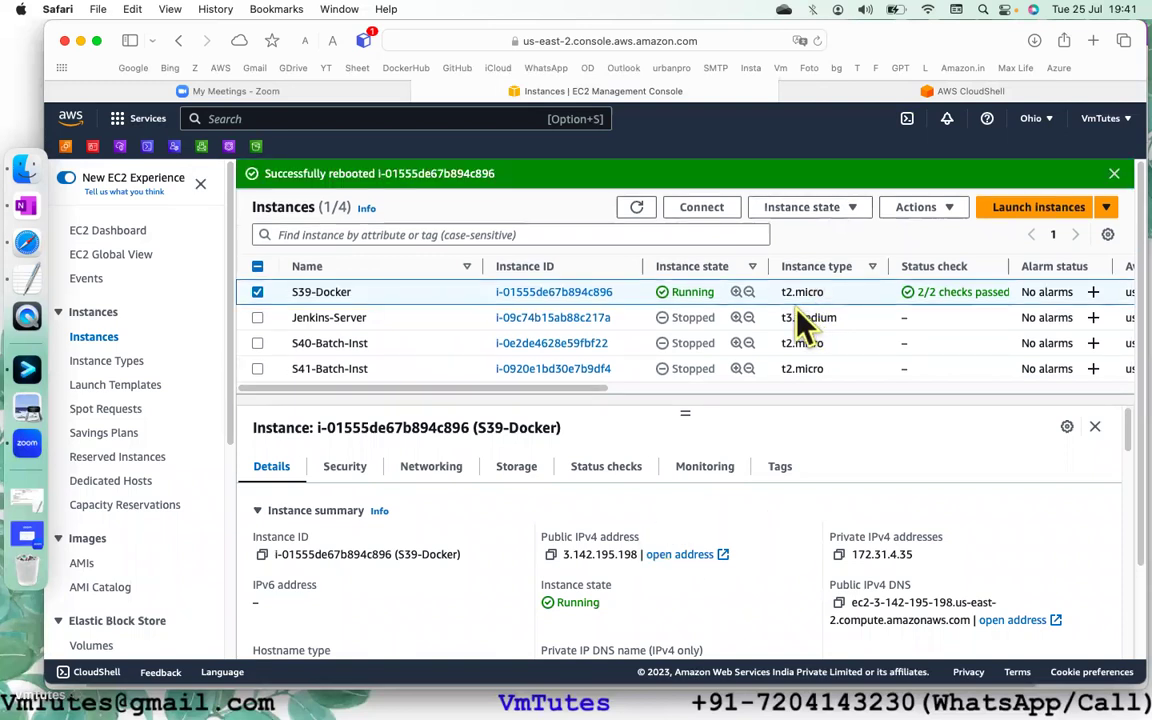
click(1114, 173)
Interrupt the pending SSH command in CloudShell and rerun the copied SSH connection to the S39-Docker instance.
click(848, 93)
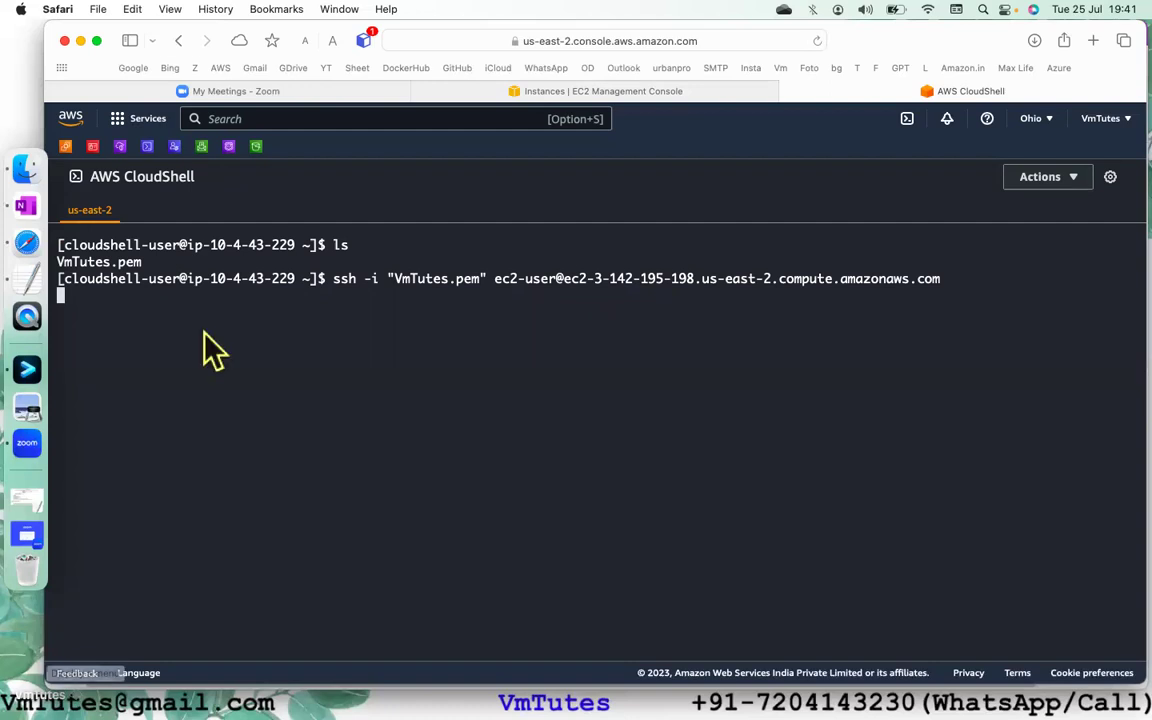
key(ctrl+c)
key(super+v)
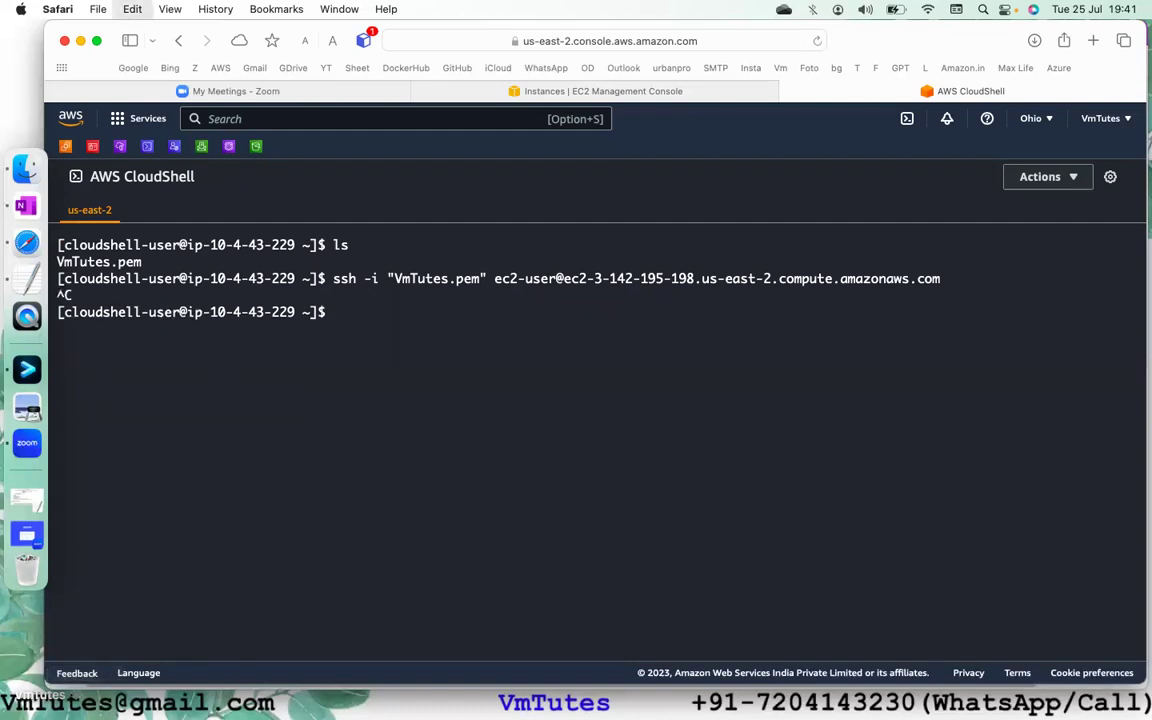
key(Return)
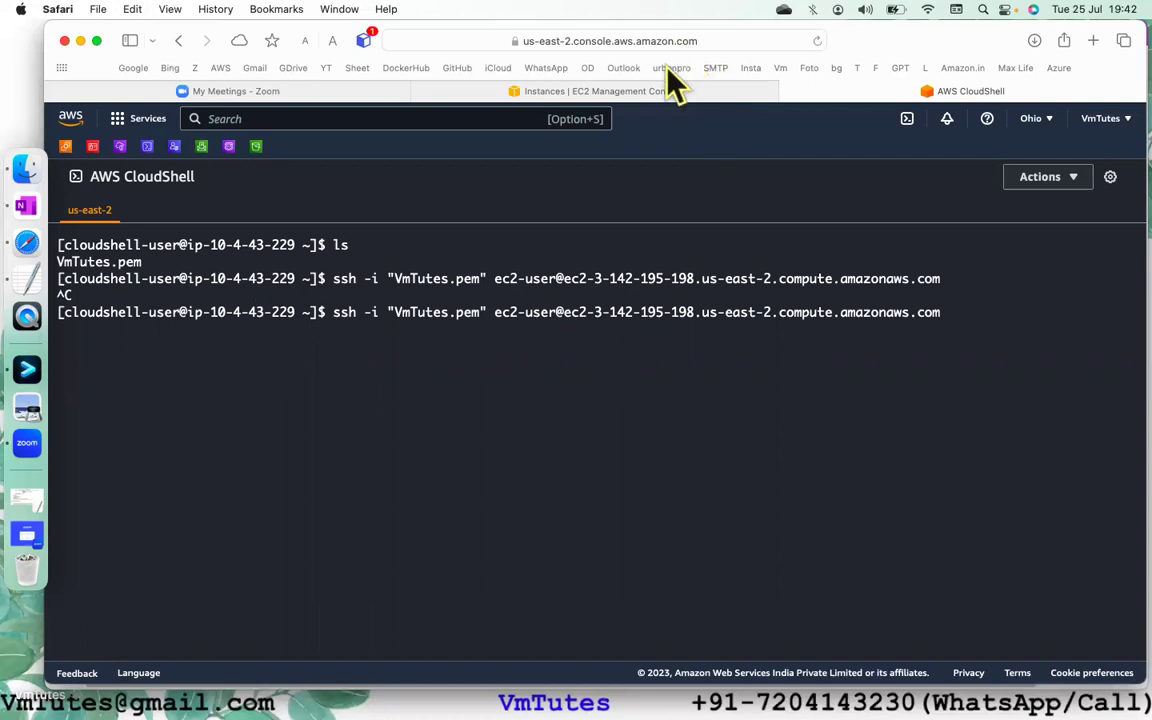
Stop the S39-Docker instance from the EC2 instances list and dismiss the notification.
click(614, 92)
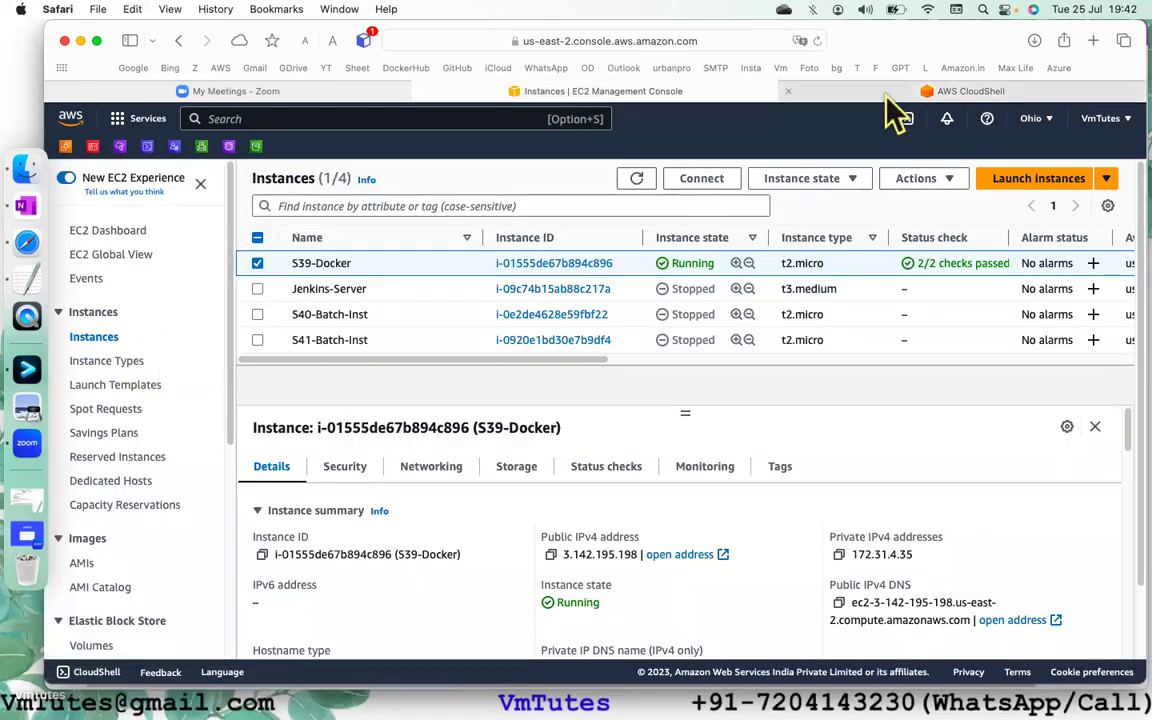
click(870, 93)
click(687, 95)
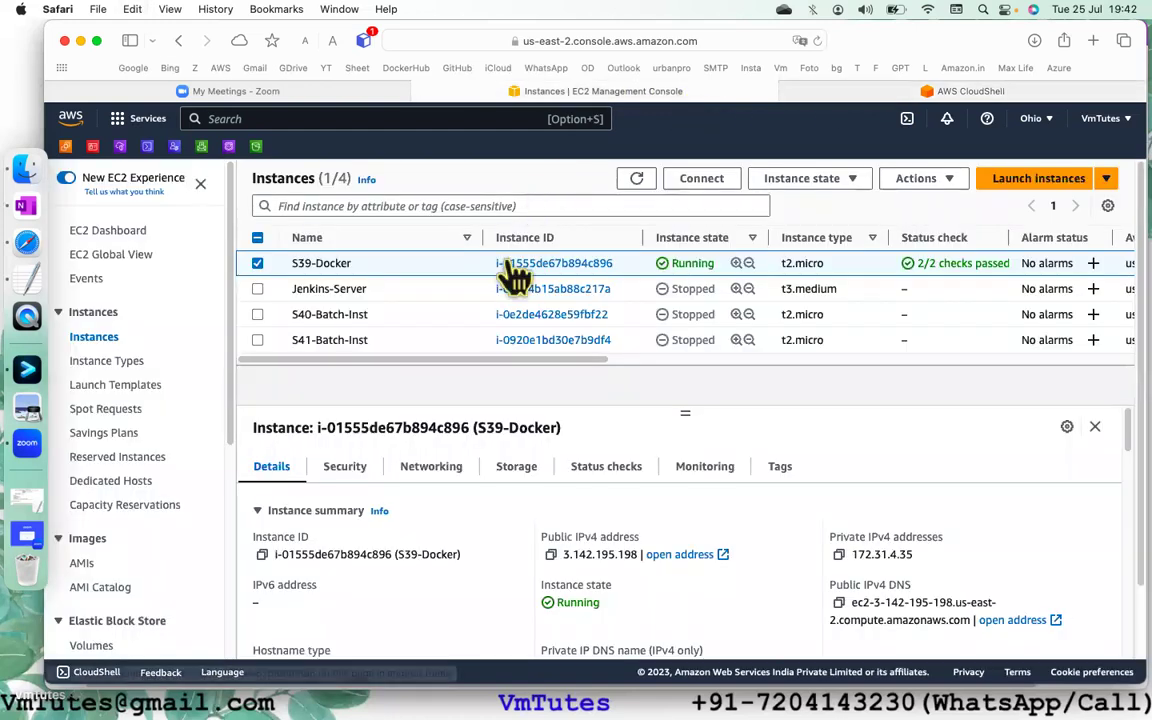
click(765, 186)
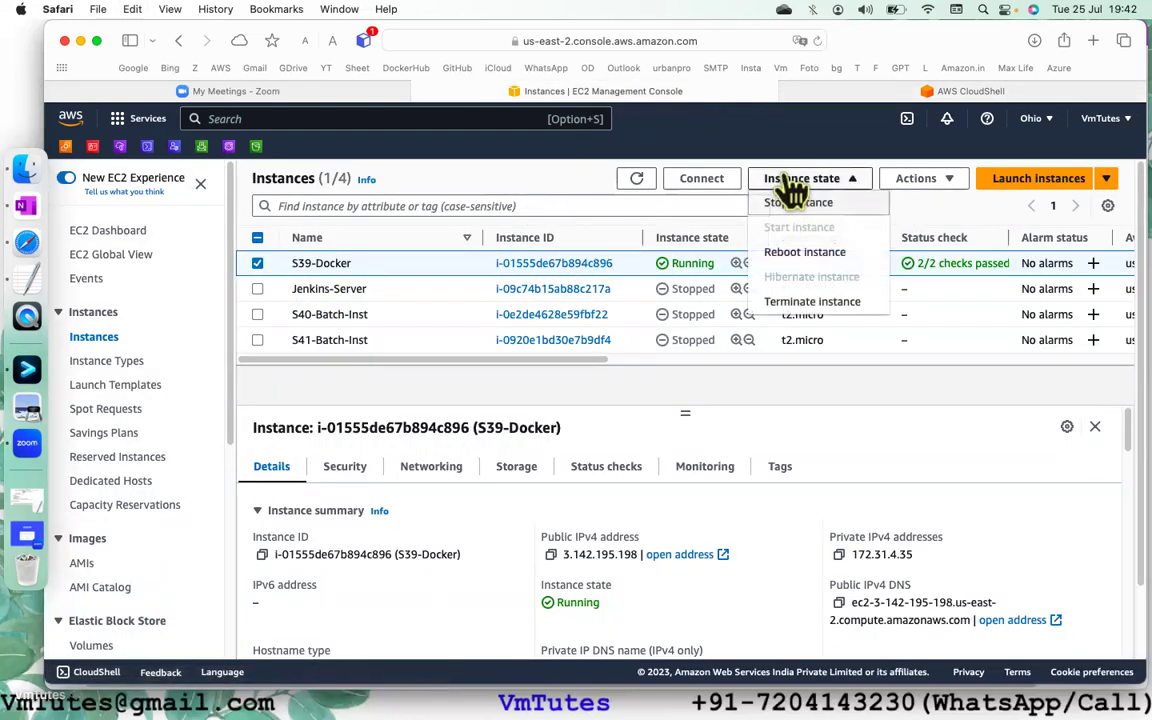
click(810, 205)
click(886, 482)
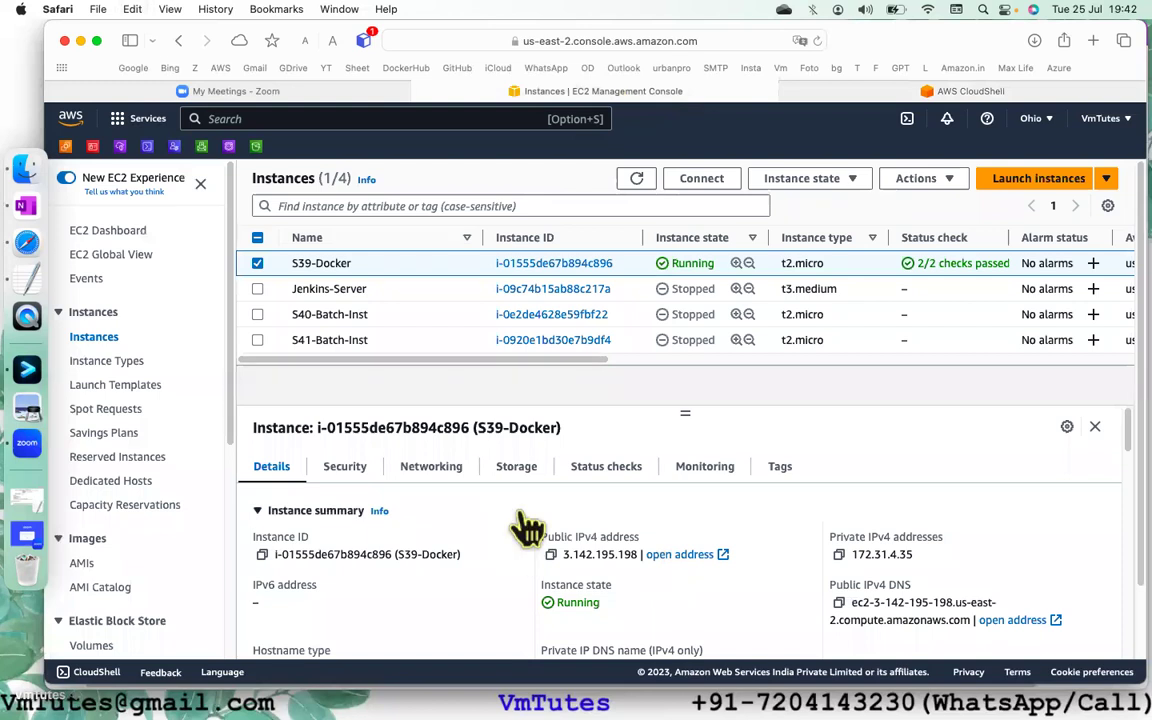
click(1113, 176)
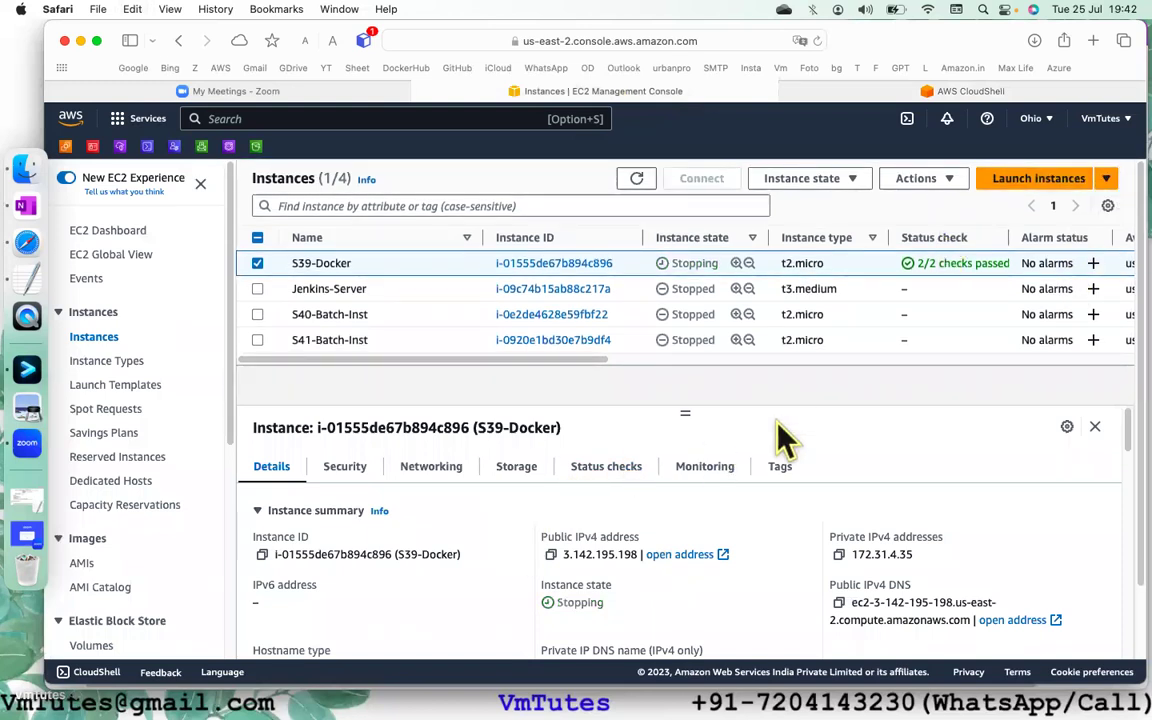
click(258, 265)
click(258, 264)
click(940, 184)
mouse_move(1025, 282)
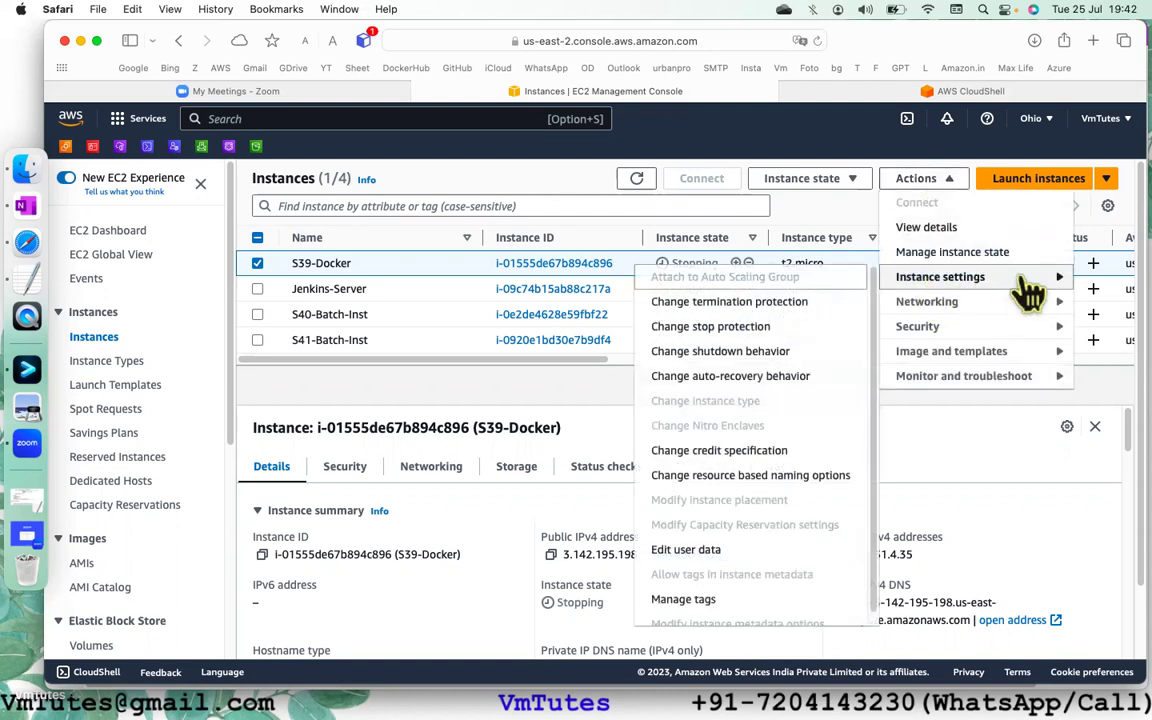
click(560, 392)
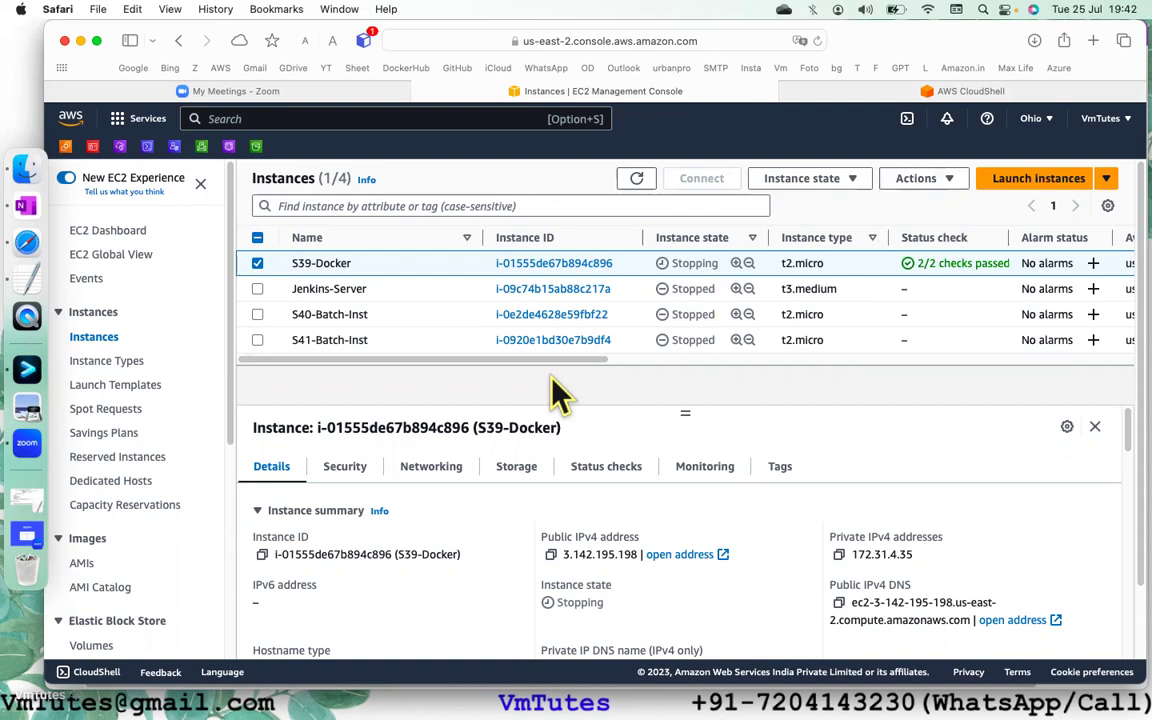
Reload the EC2 instances list repeatedly and check the state of the S39-Docker instance.
click(818, 41)
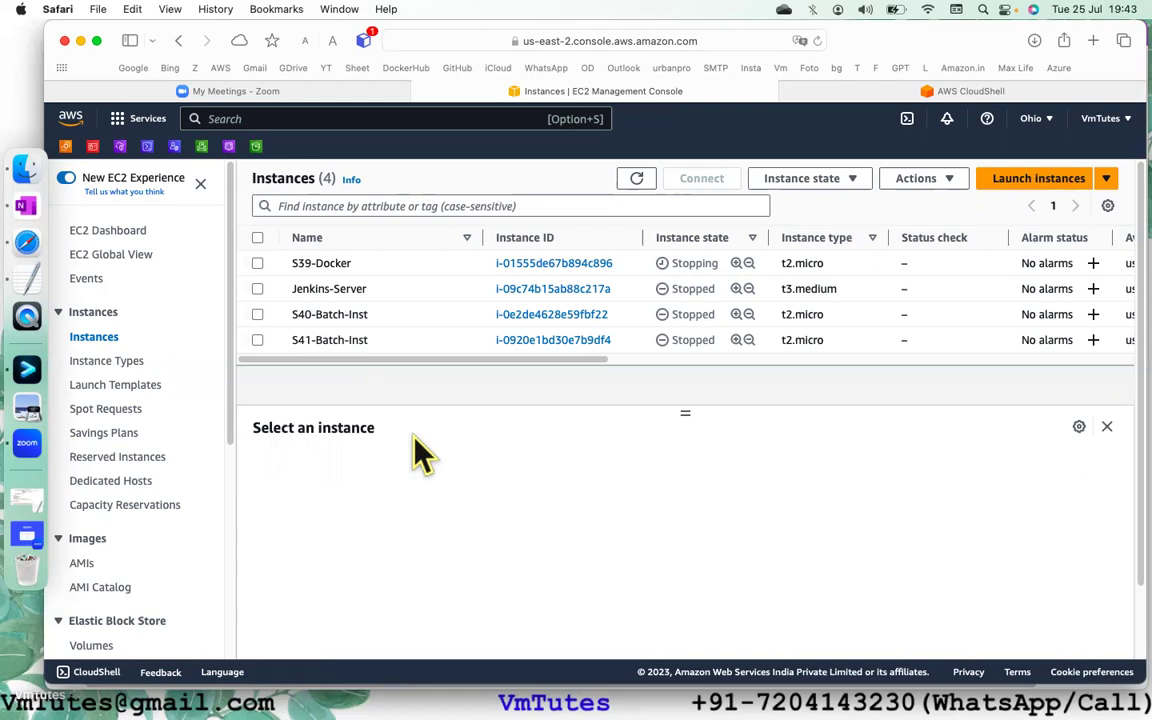
click(817, 41)
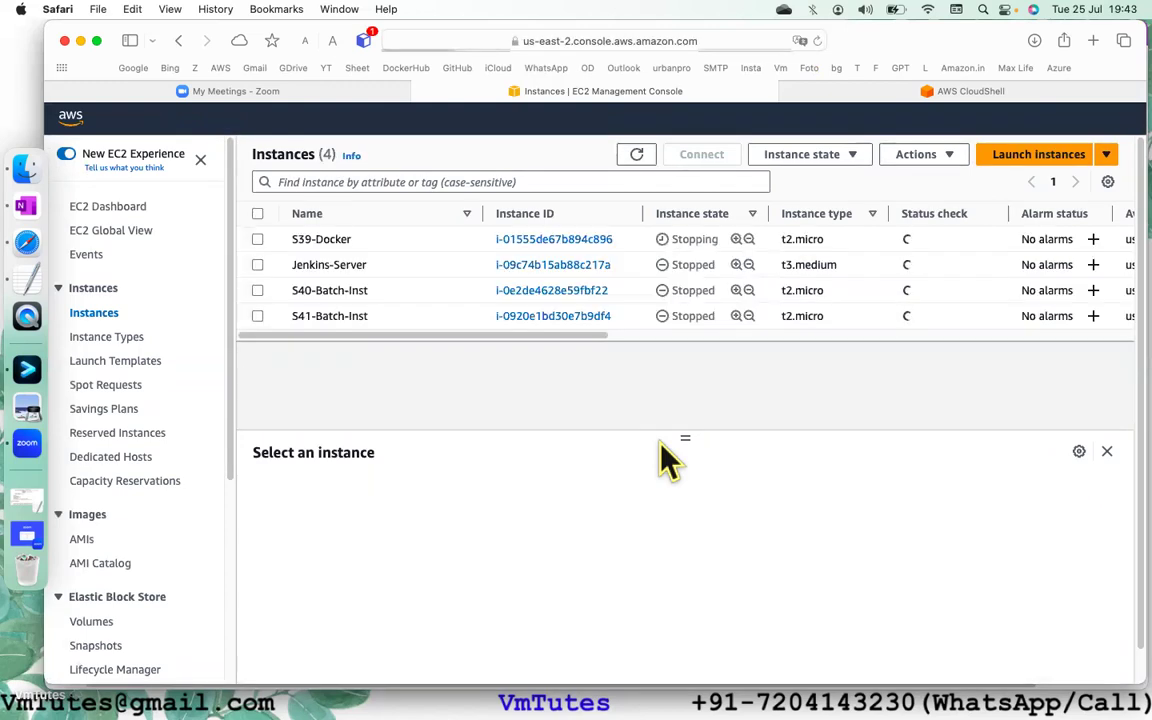
double_click(699, 238)
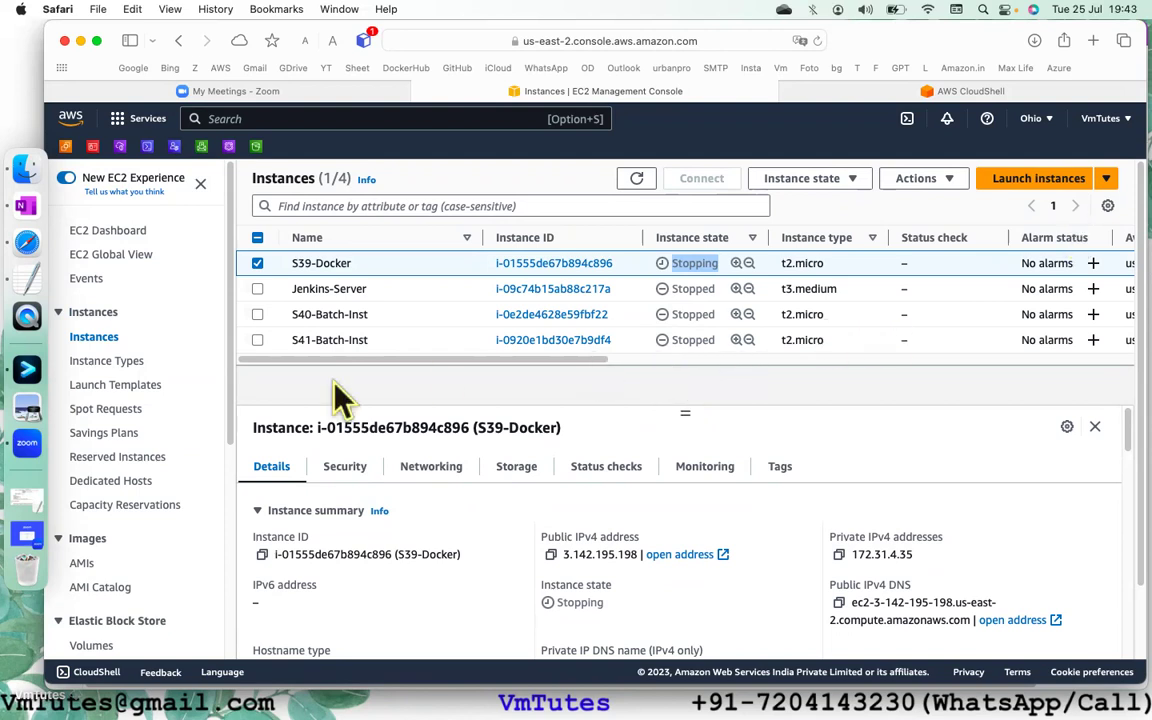
click(257, 263)
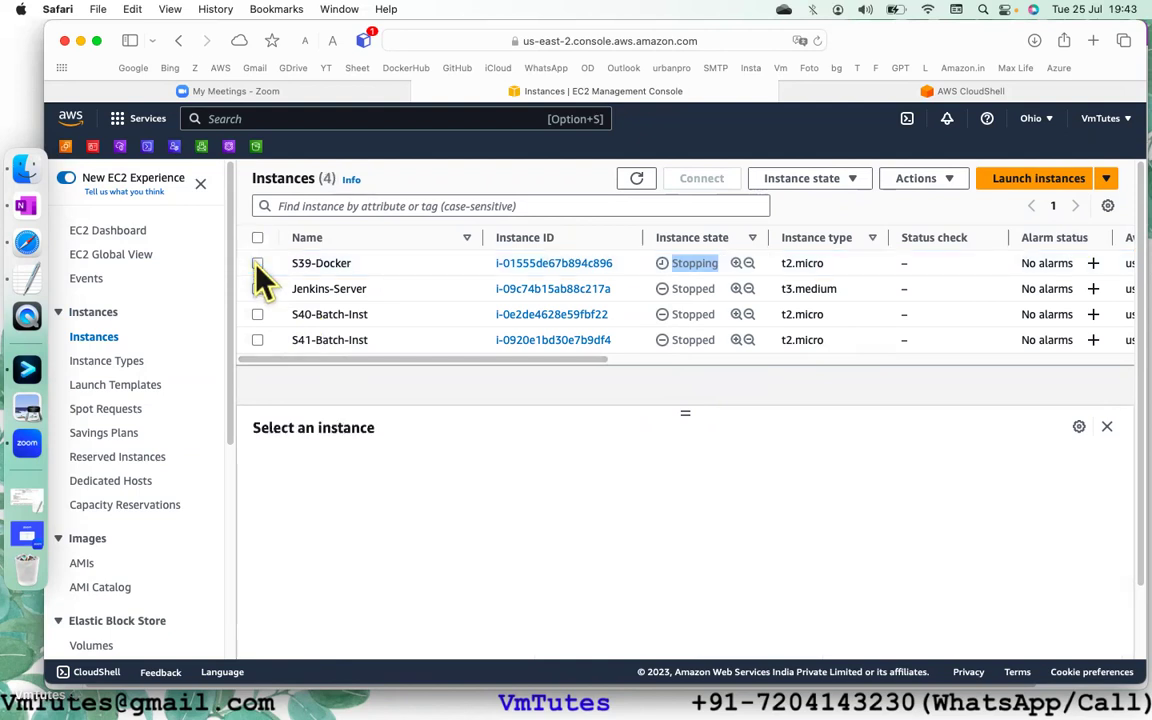
click(257, 265)
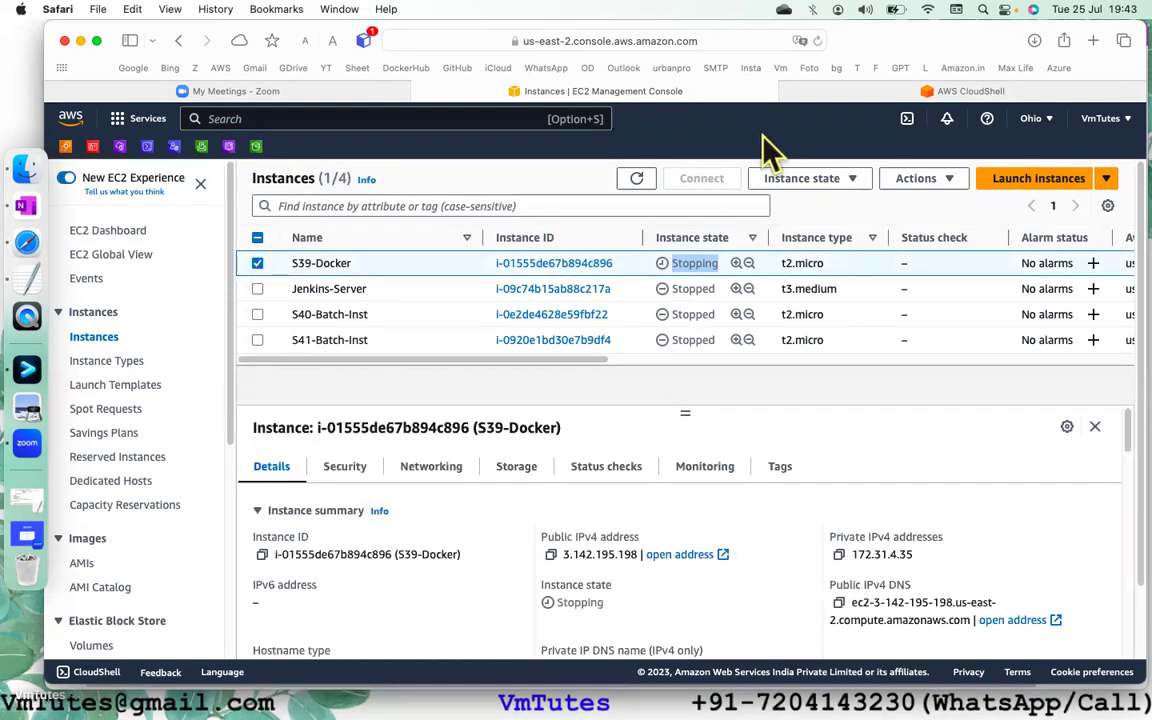
click(817, 41)
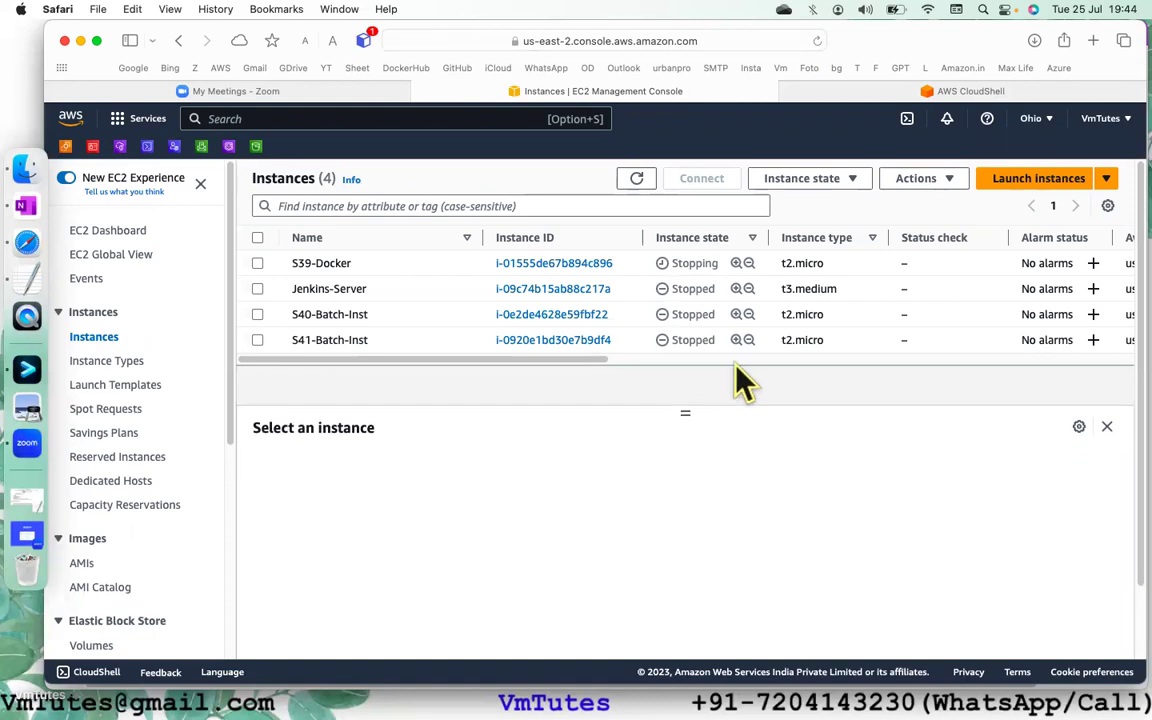
Start the S39-Docker instance and dismiss the notification.
double_click(701, 262)
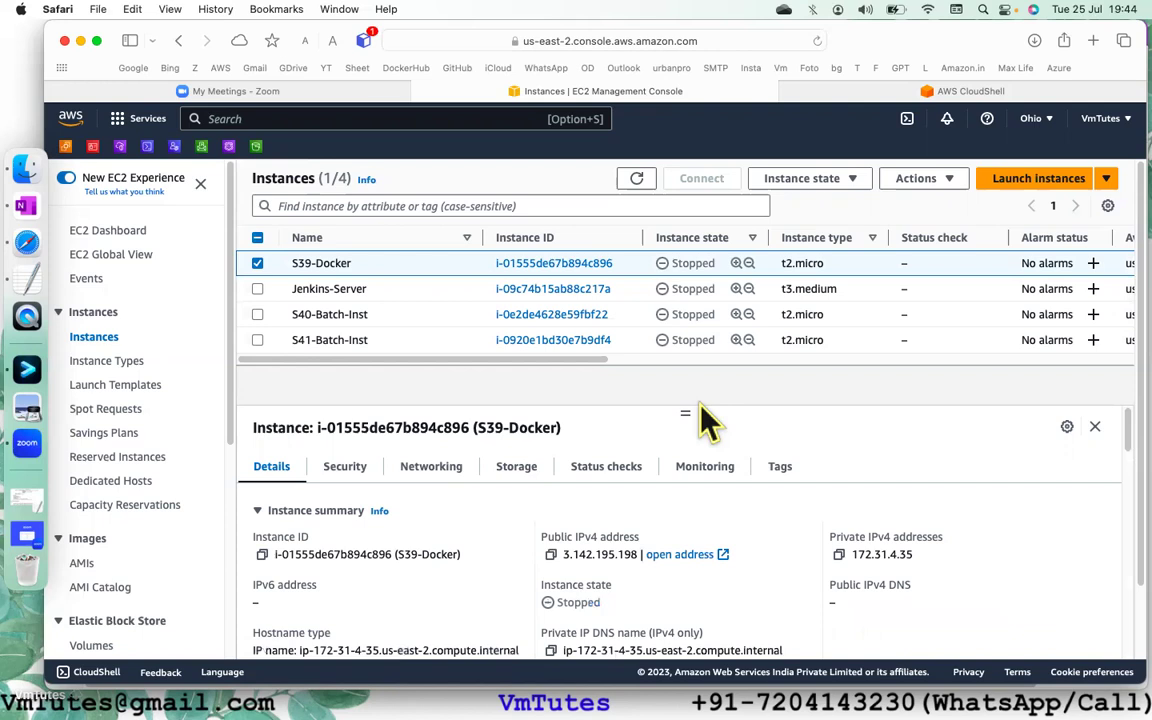
click(815, 180)
click(808, 228)
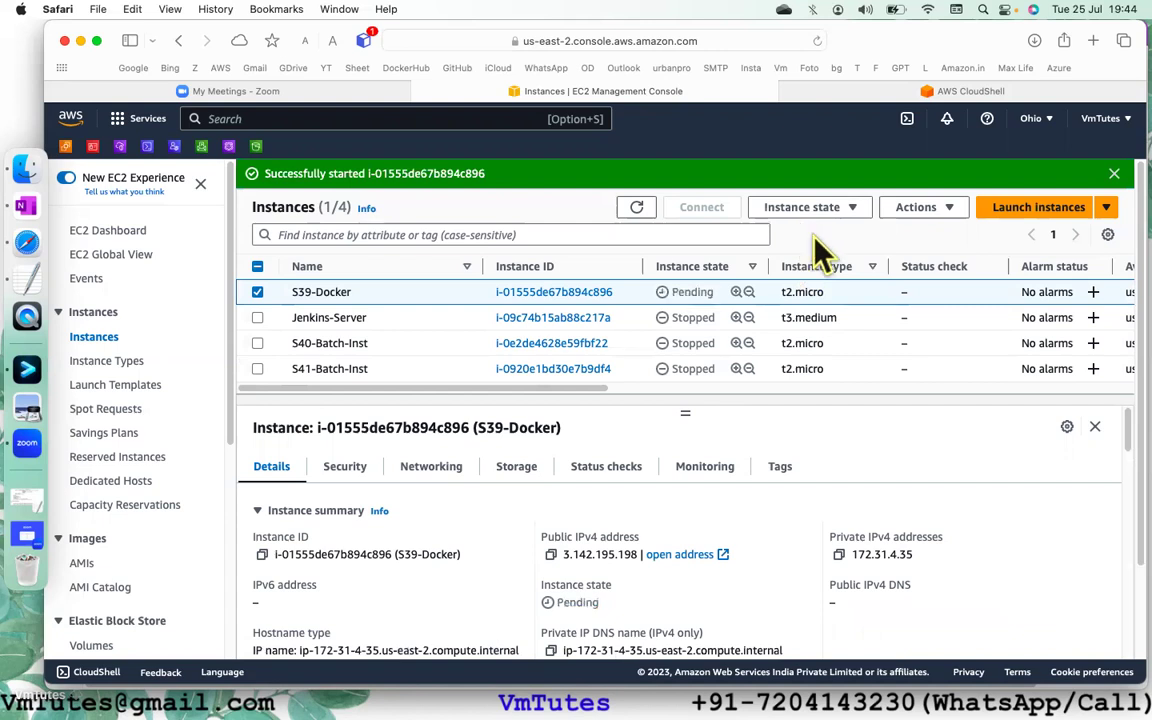
click(1113, 175)
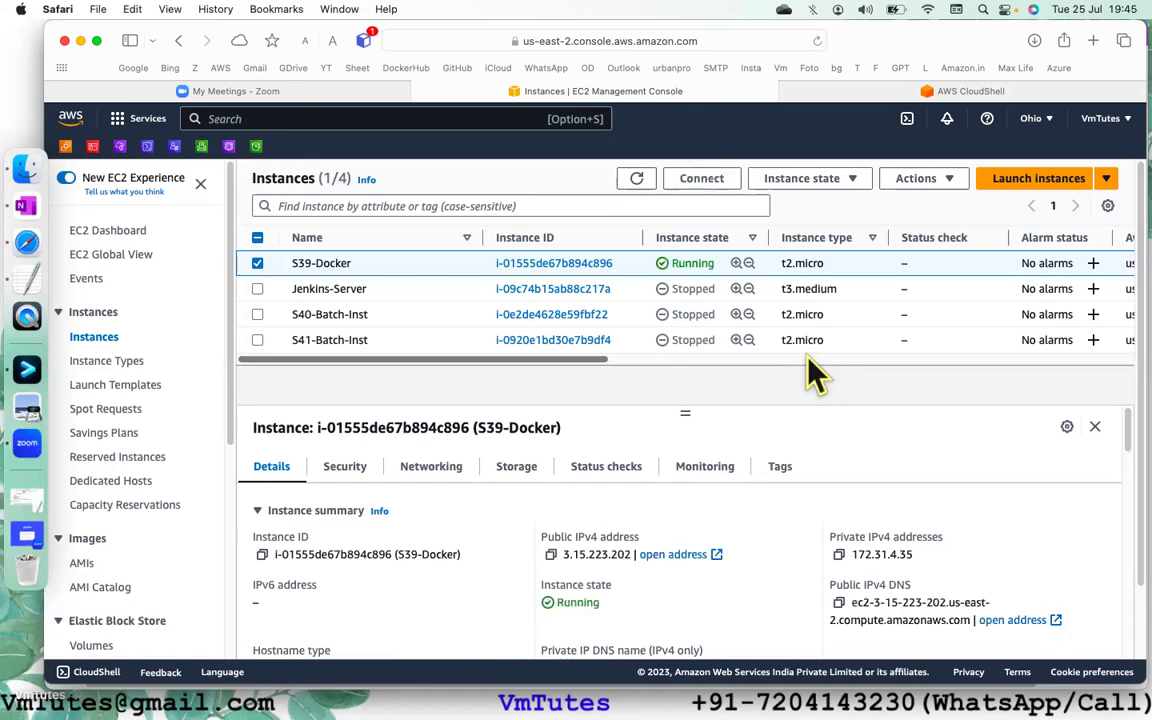
Copy the SSH client example command for the S39-Docker instance and close the CloudShell page.
click(706, 184)
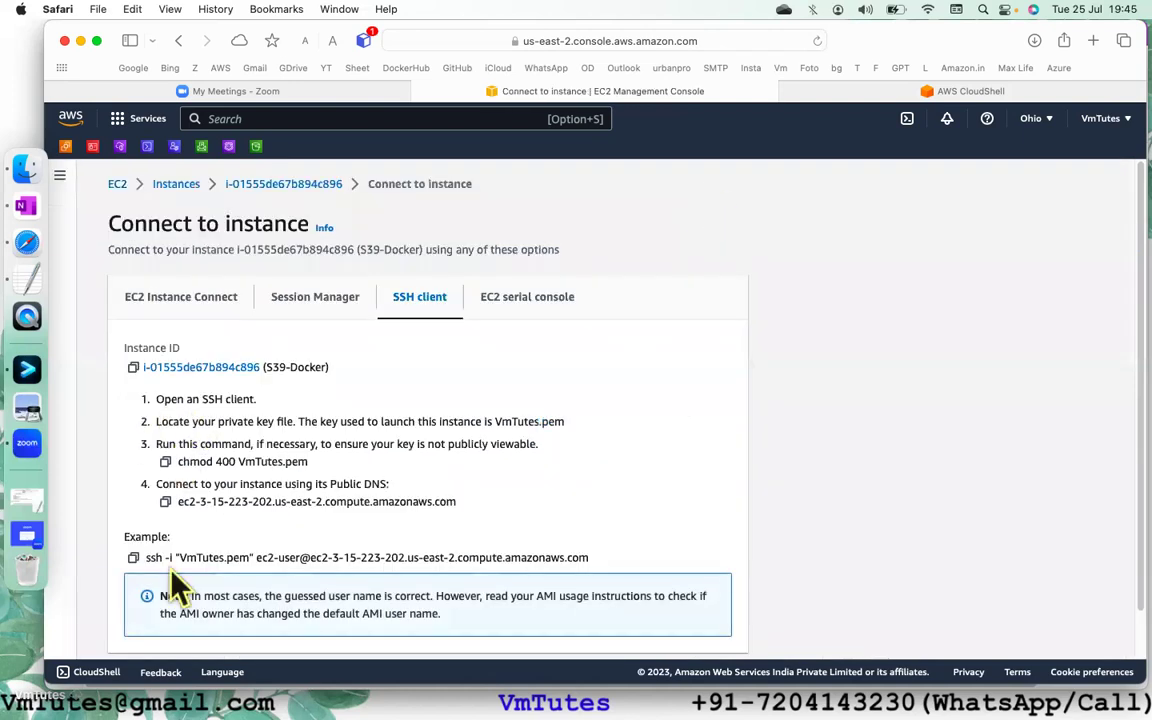
click(135, 560)
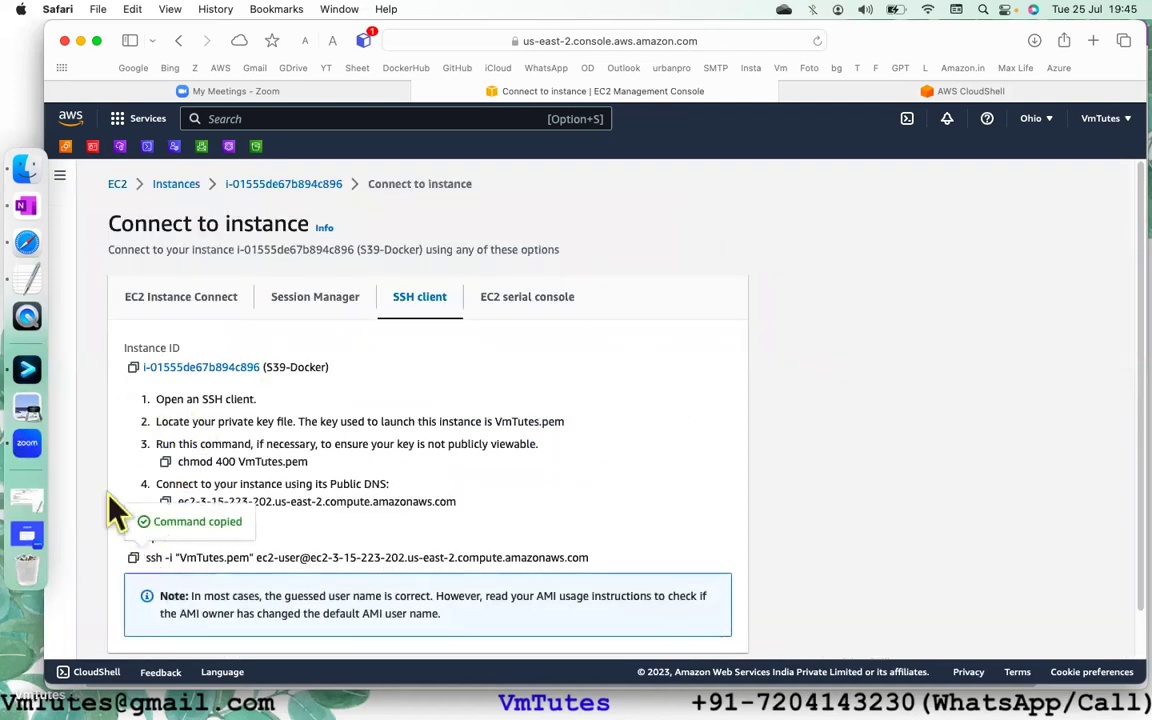
click(28, 372)
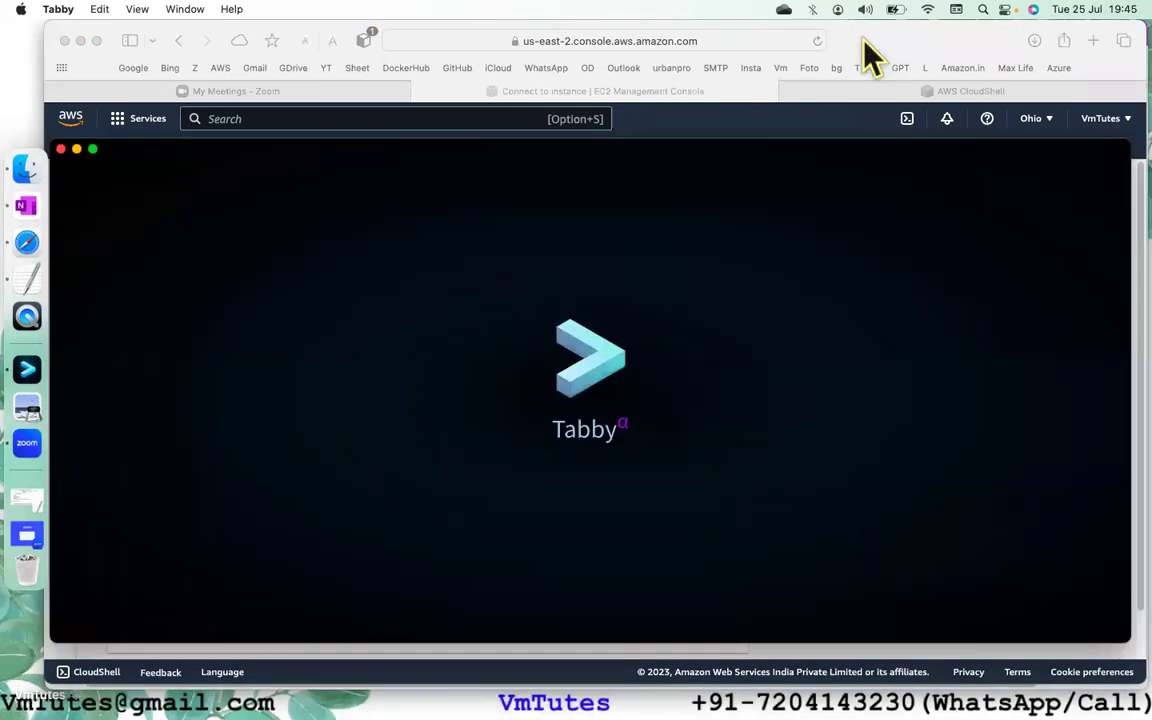
click(797, 92)
click(791, 91)
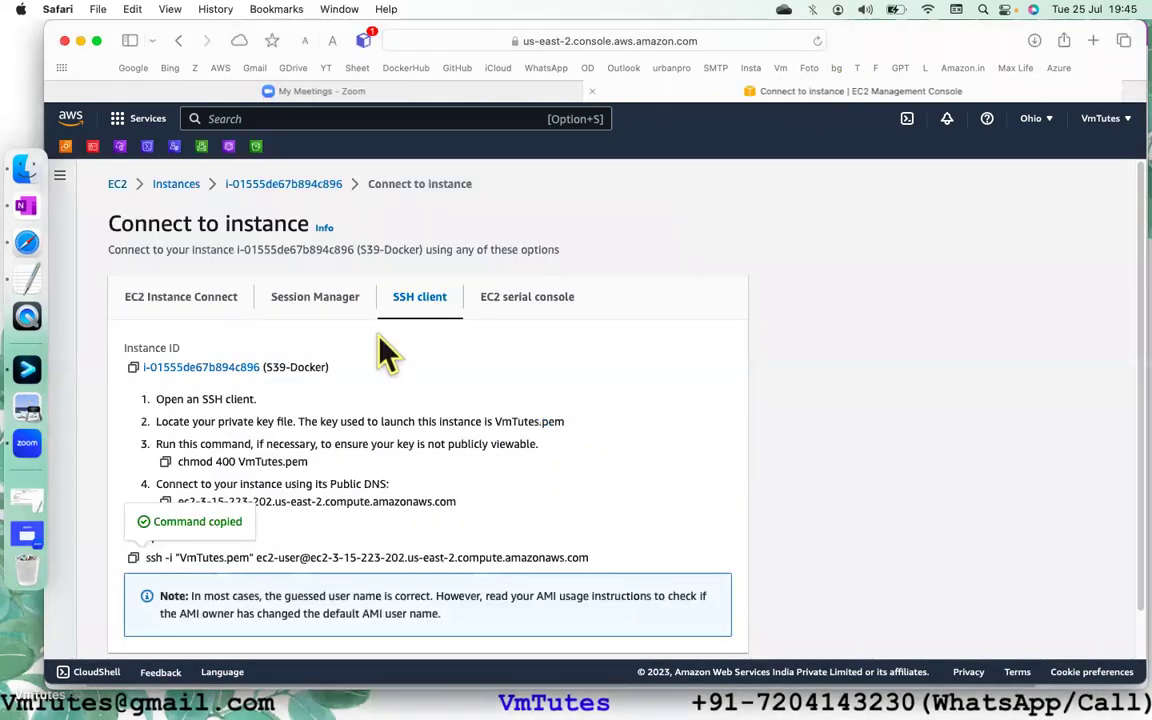
Switch to Tabby, run the copied SSH command in a fresh local session, and answer yes to the host key question.
click(28, 372)
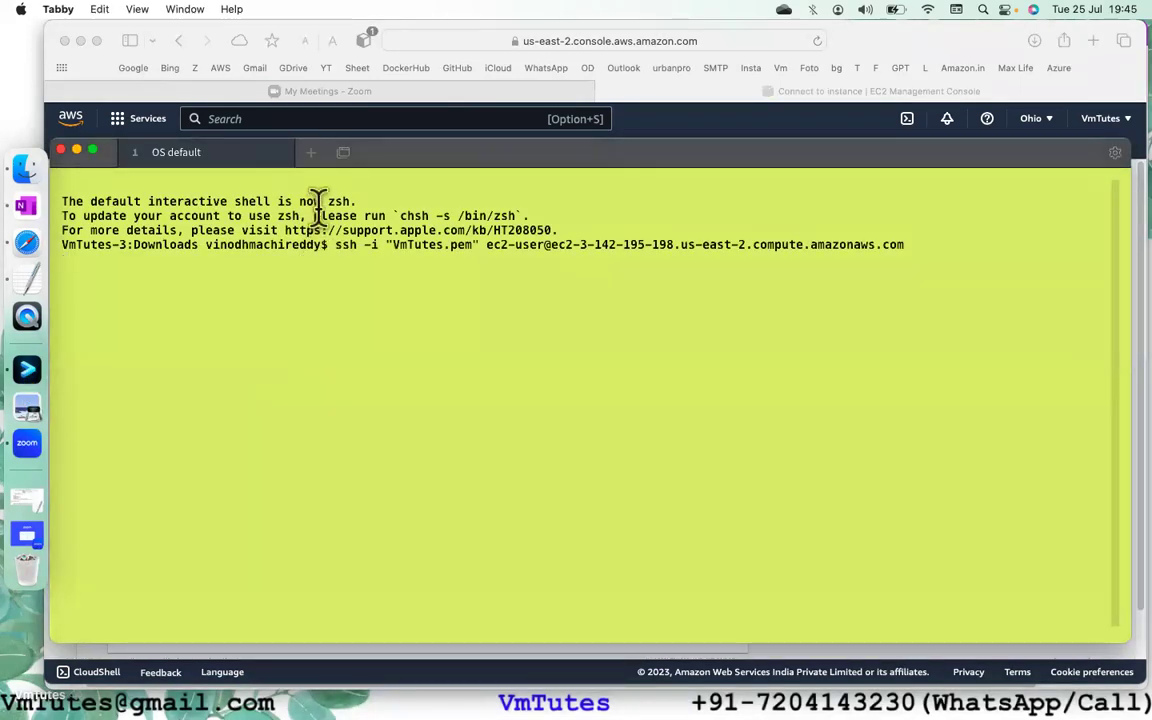
click(311, 152)
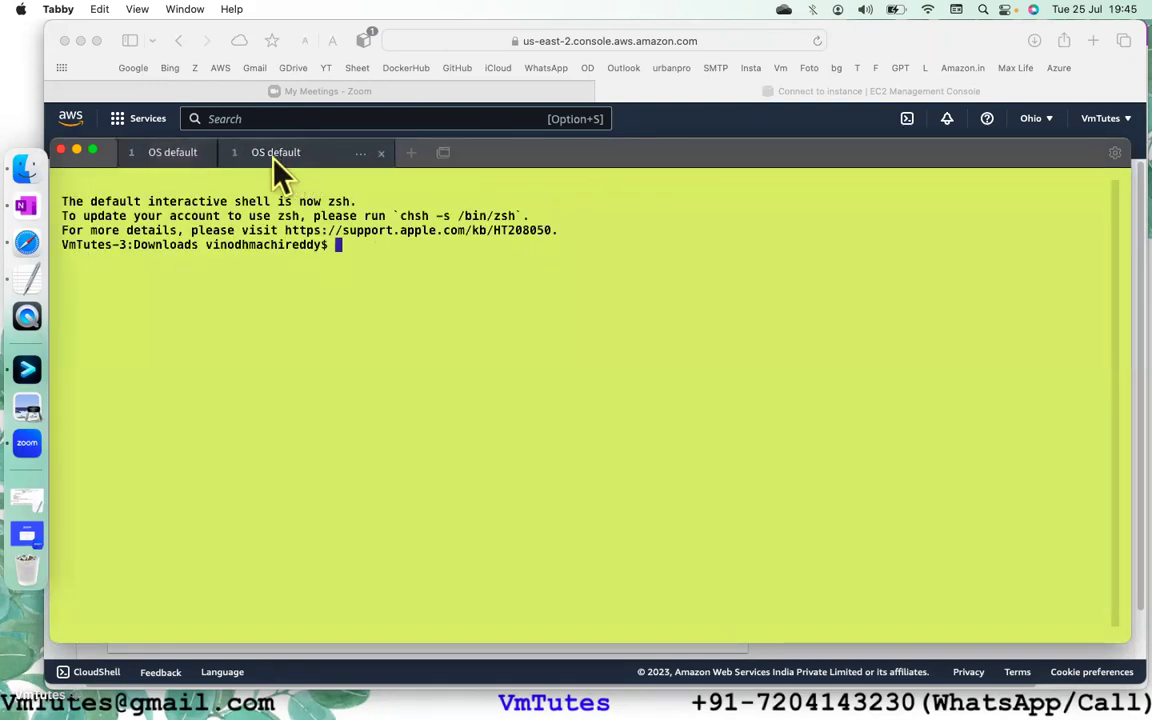
key(super+w)
key(super+v)
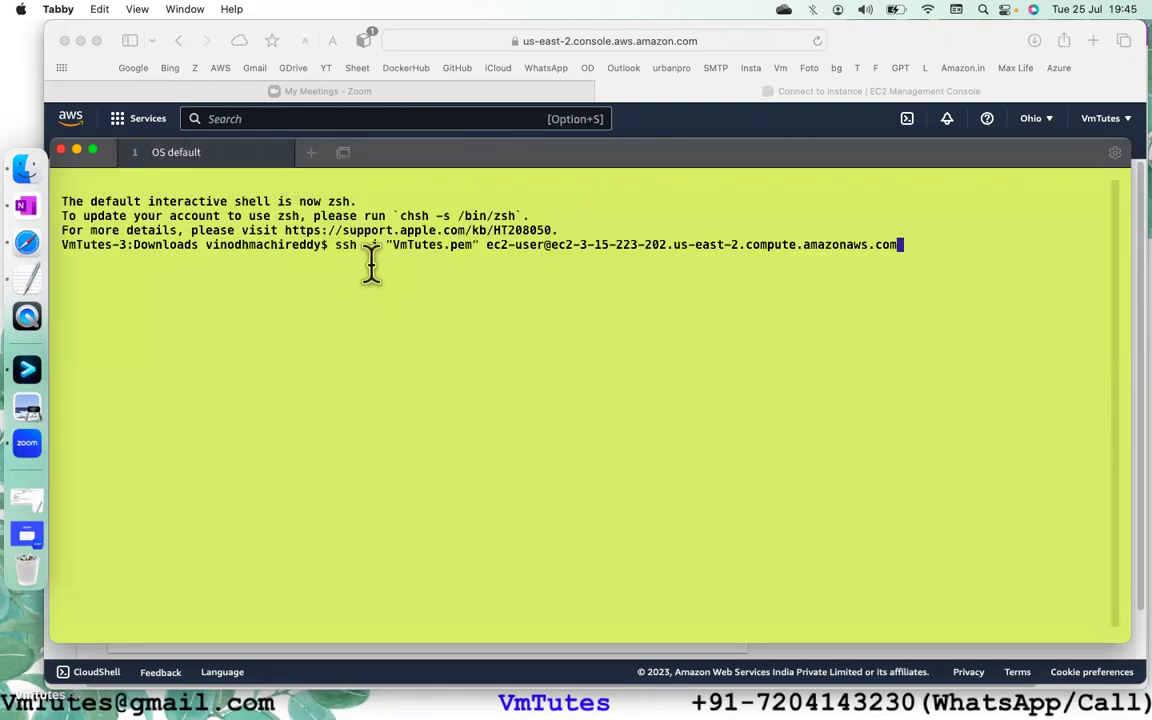
key(Return)
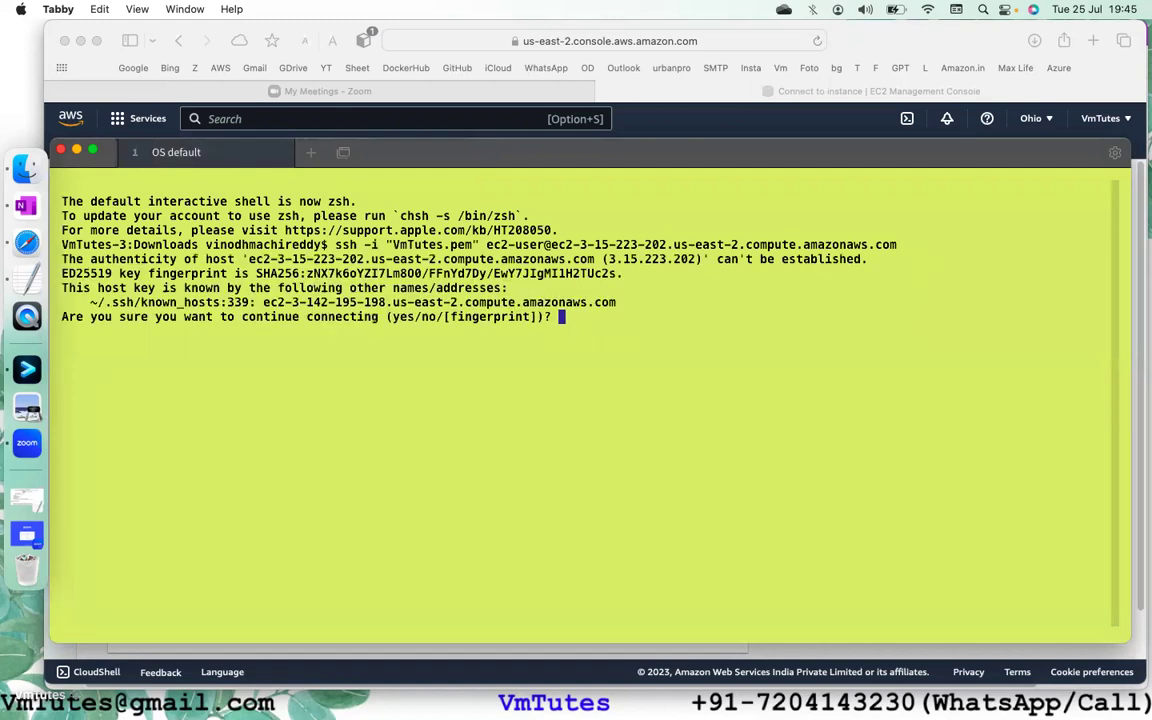
text(yes)
key(Return)
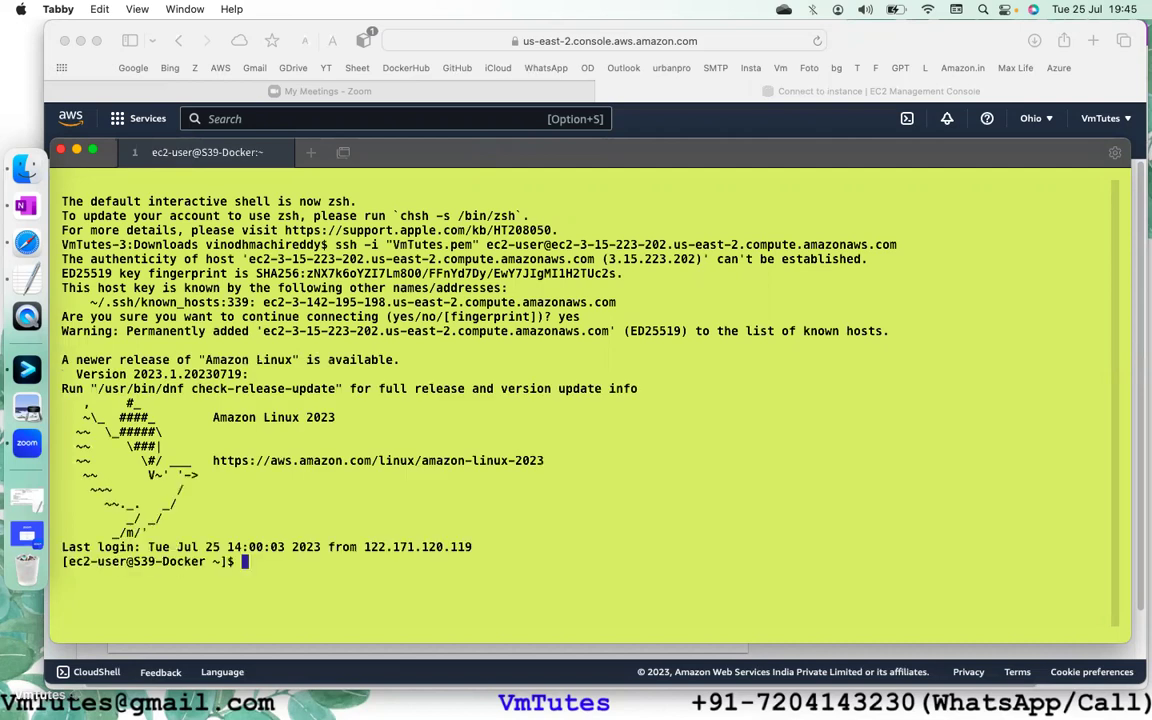
Clear the terminal and list the running containers with "sudo docker ps".
key(Return)
key(Return)
text(clear)
key(Return)
key(Return)
key(Return)
key(Return)
text(sudo docker ps)
key(Return)
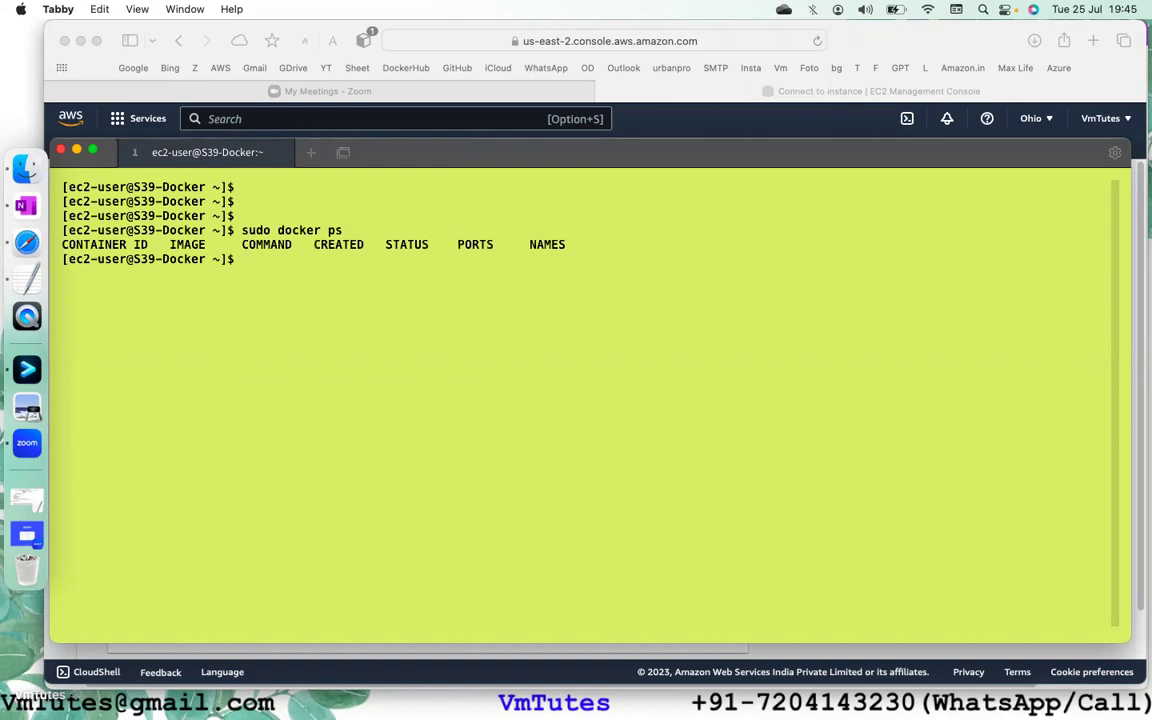
List all containers, including stopped ones, with "sudo docker ps -a".
key(Up)
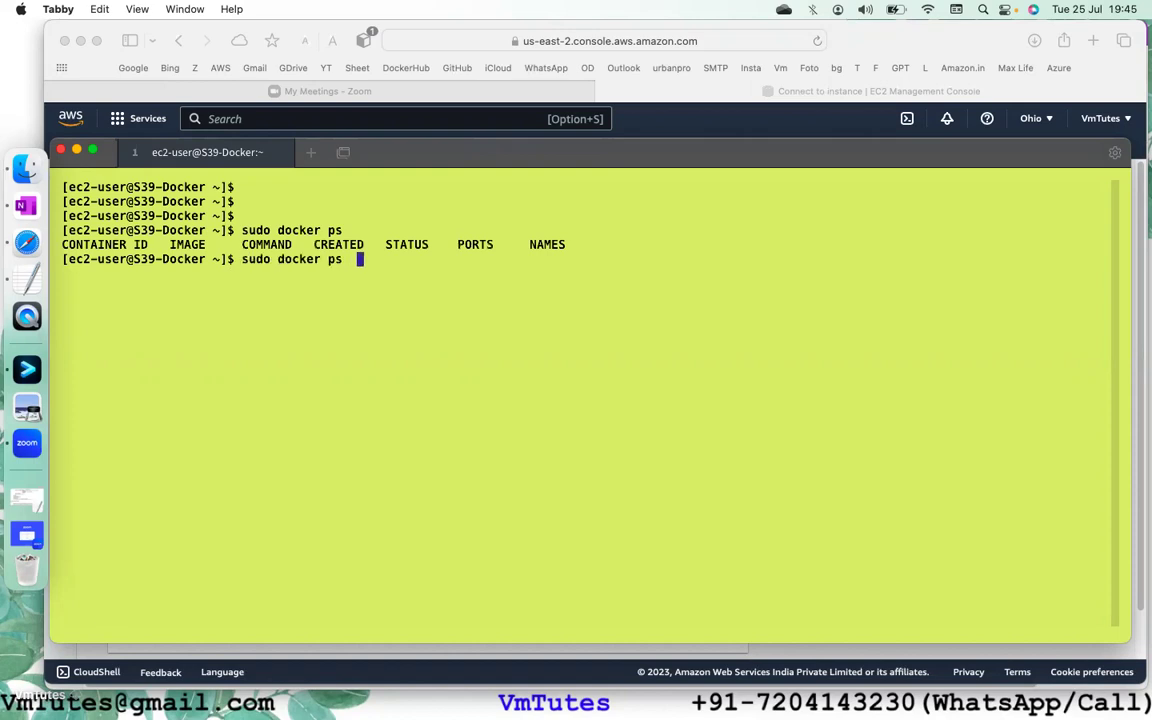
text(-a)
key(Return)
key(Return)
key(Return)
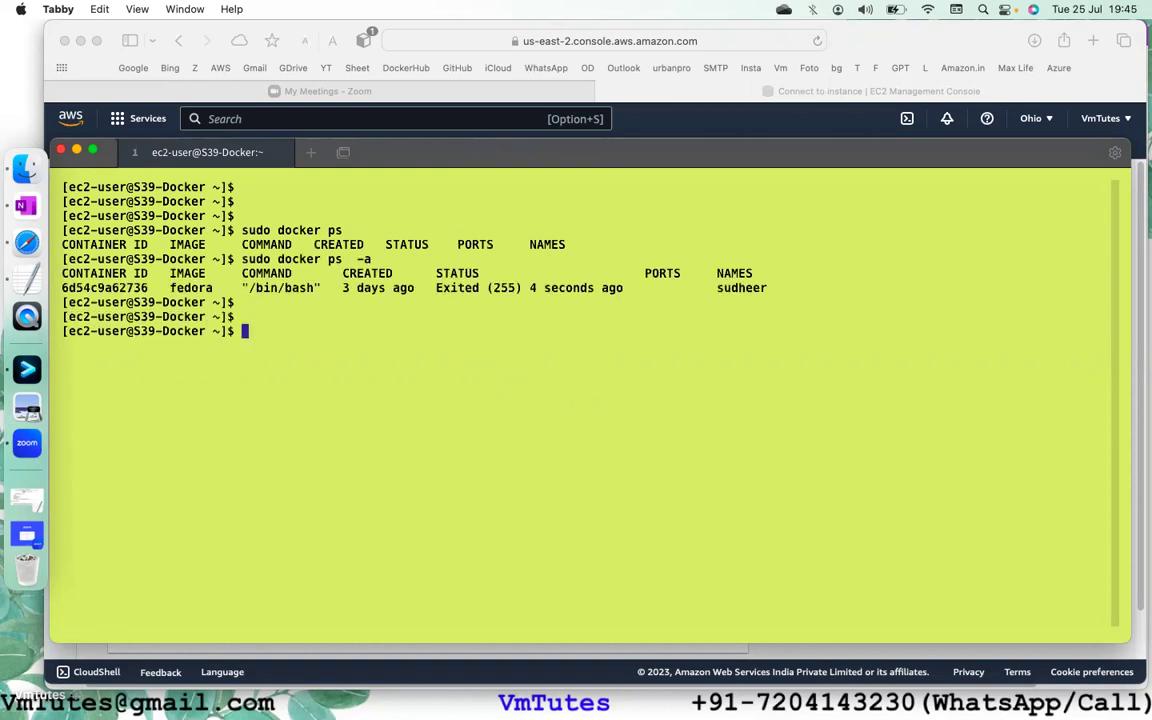
key(Return)
key(Return)
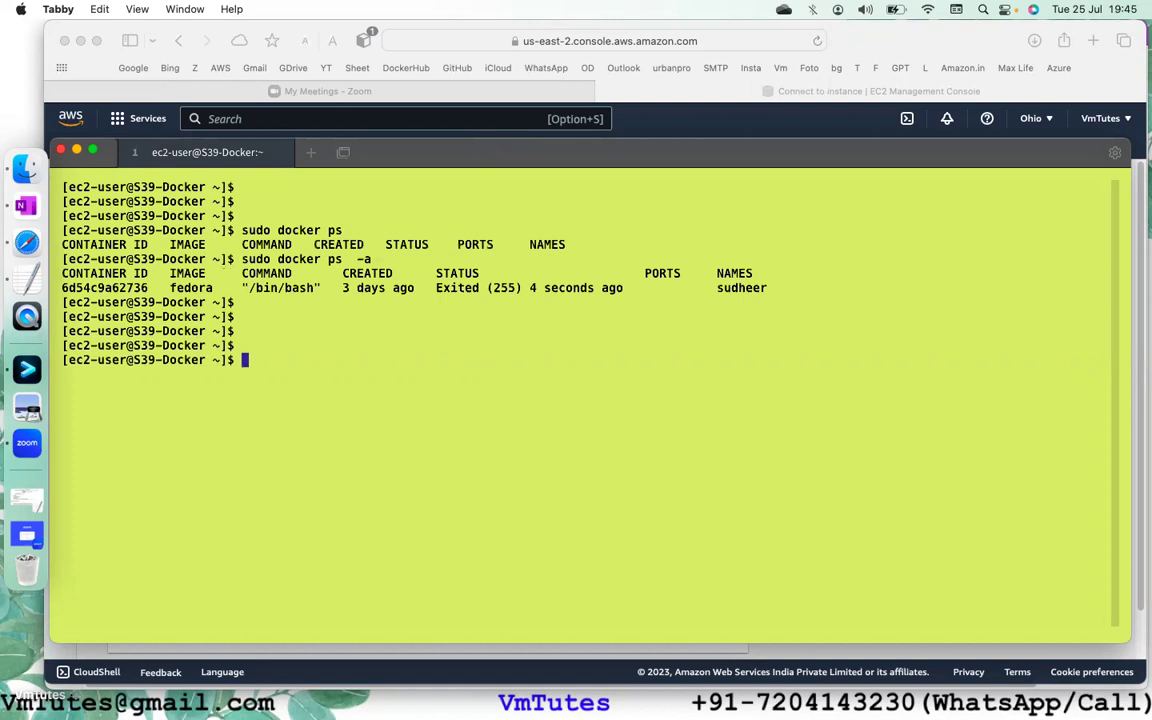
Start the existing fedora container by its name with "sudo docker start", and clear the terminal.
text(sudo docker start sudheer)
key(Return)
key(Return)
key(Return)
text(clear)
key(Return)
key(Return)
key(Return)
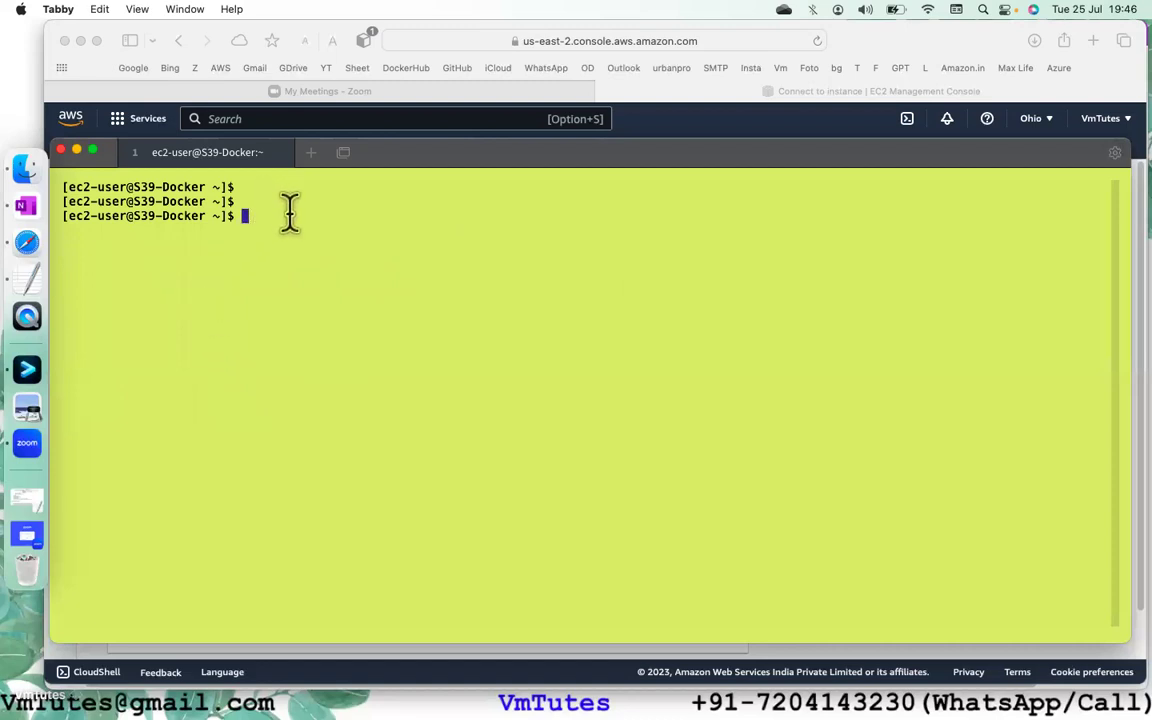
Enter the command "sudo docker run --name ubun -it ubuntu" for an interactive Ubuntu container.
text(sudo)
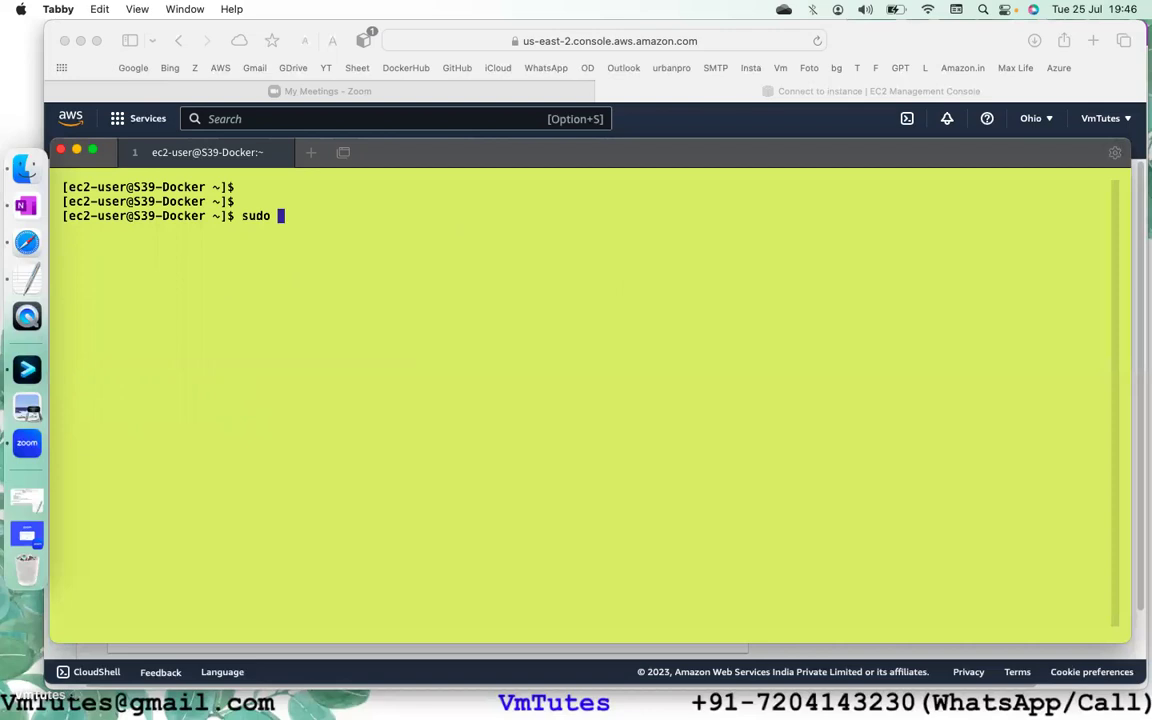
text(docker run --name )
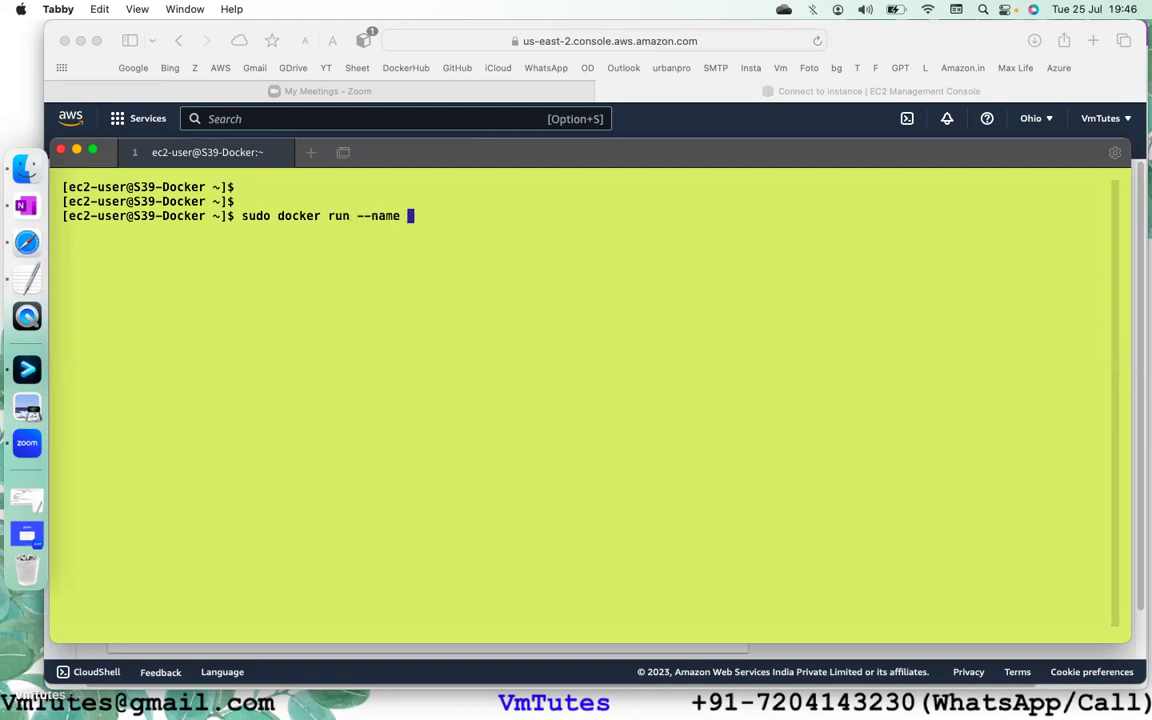
text(ubun -it)
text(ubuntu)
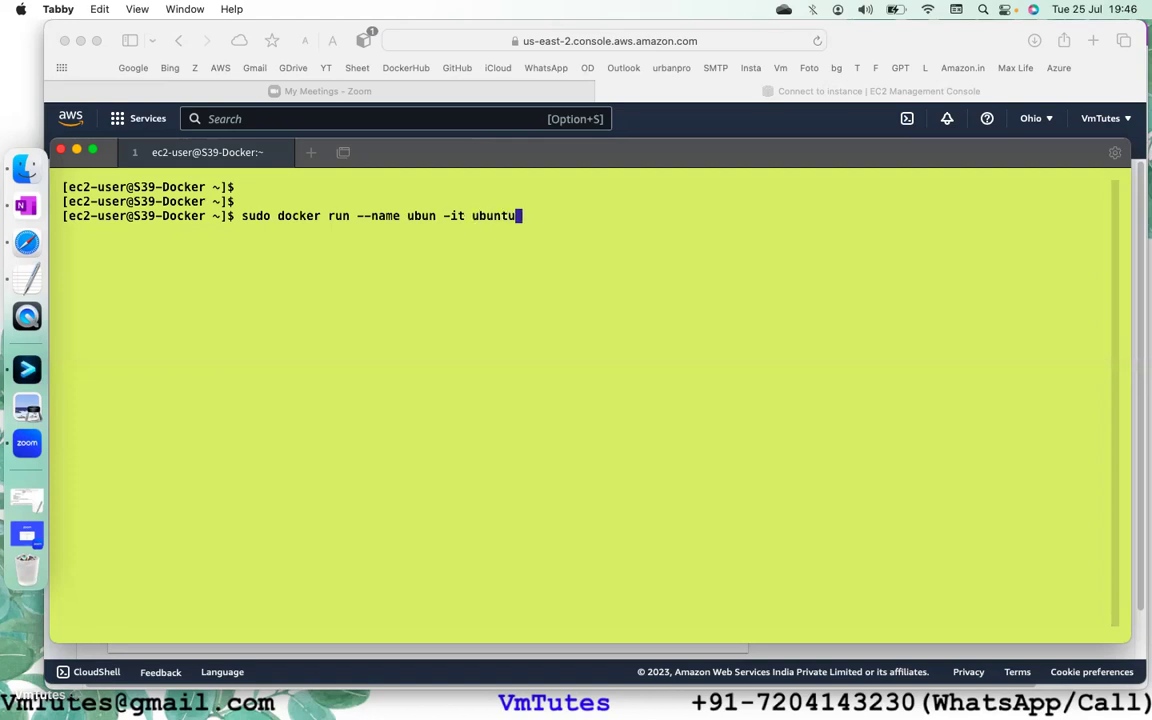